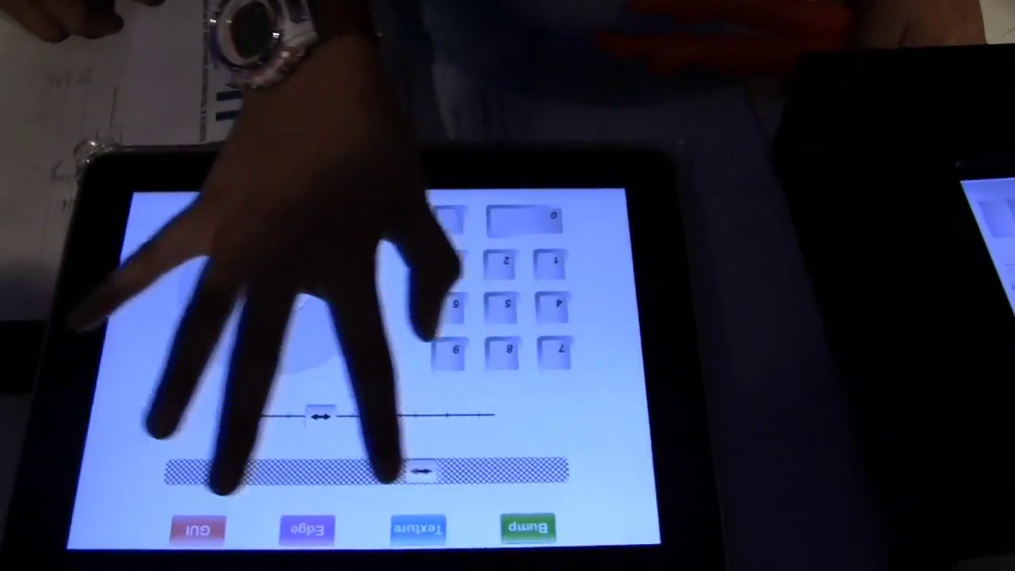
# Drag the hatched bottom slider's thumb from the right end to its lowest setting at the left.
pyautogui.moveTo(487, 498); pyautogui.dragTo(266, 500)
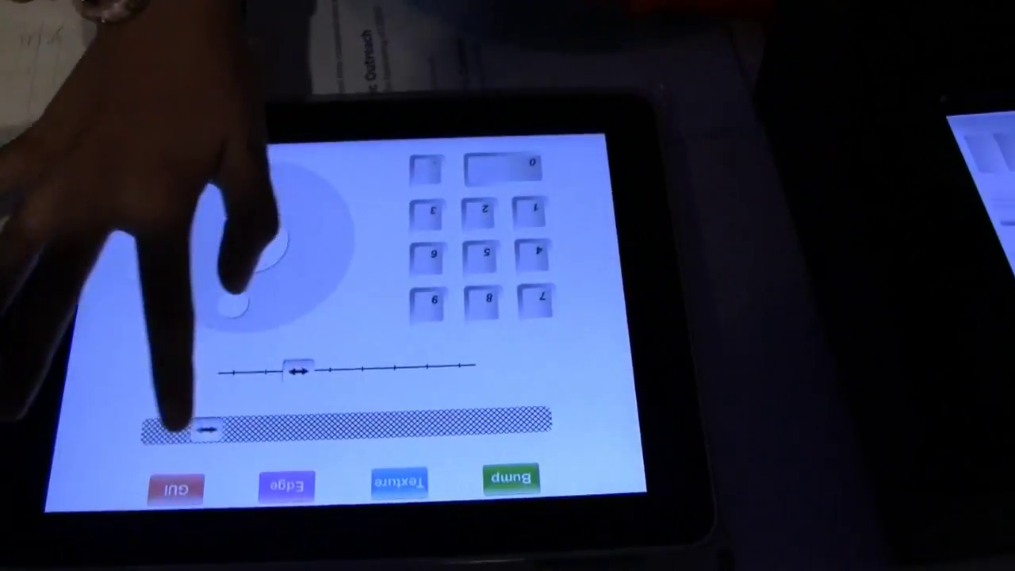